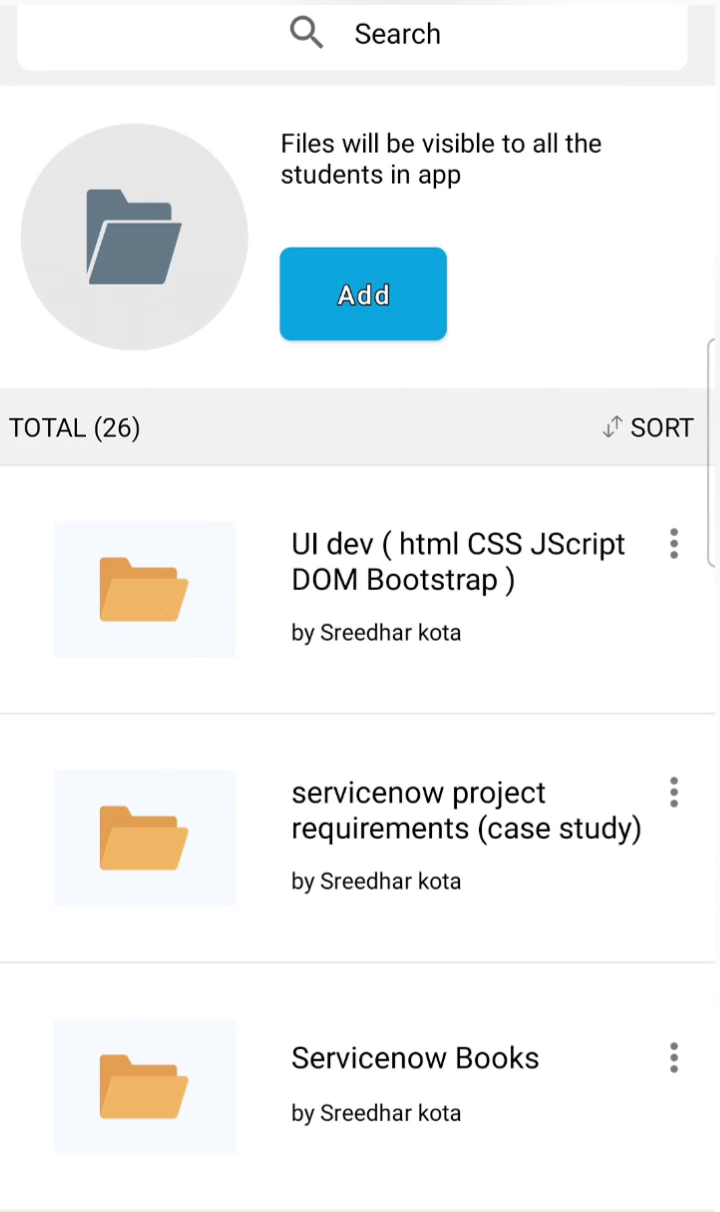
# - Open UI Technology.pdf from the UI dev folder, choosing WPS Office from the Open with list
pyautogui.click(320, 560)
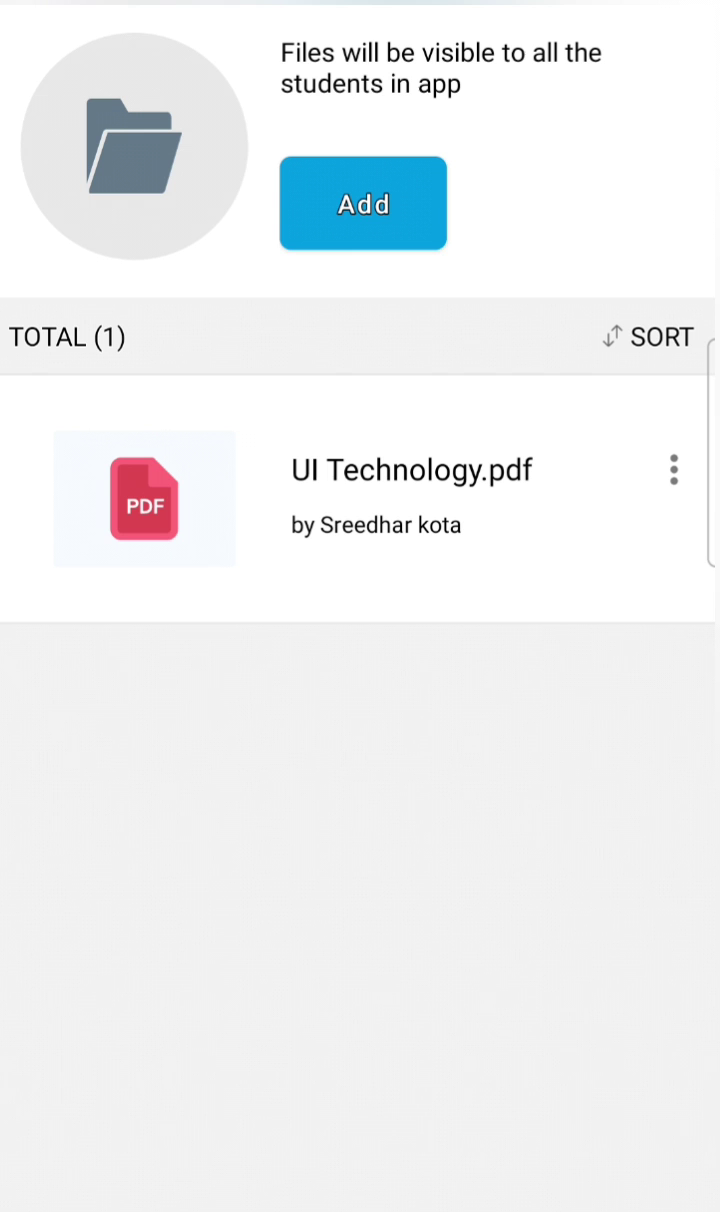
pyautogui.click(350, 490)
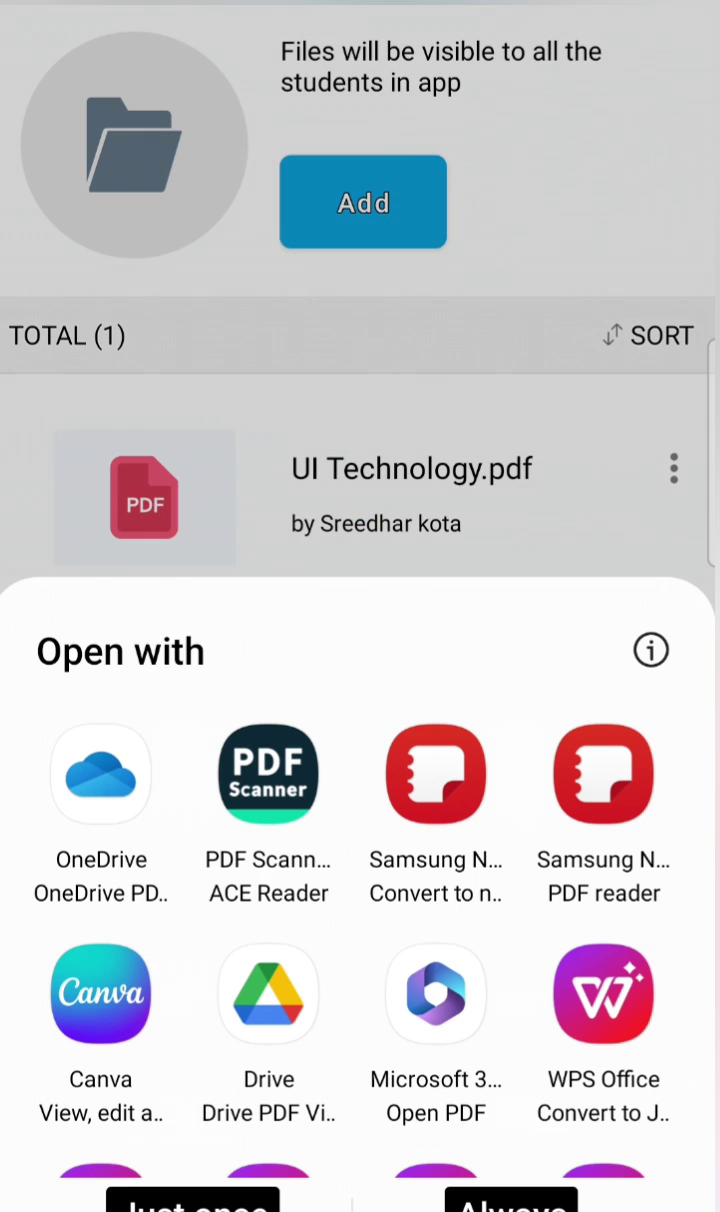
pyautogui.moveTo(360, 1000); pyautogui.dragTo(360, 600)
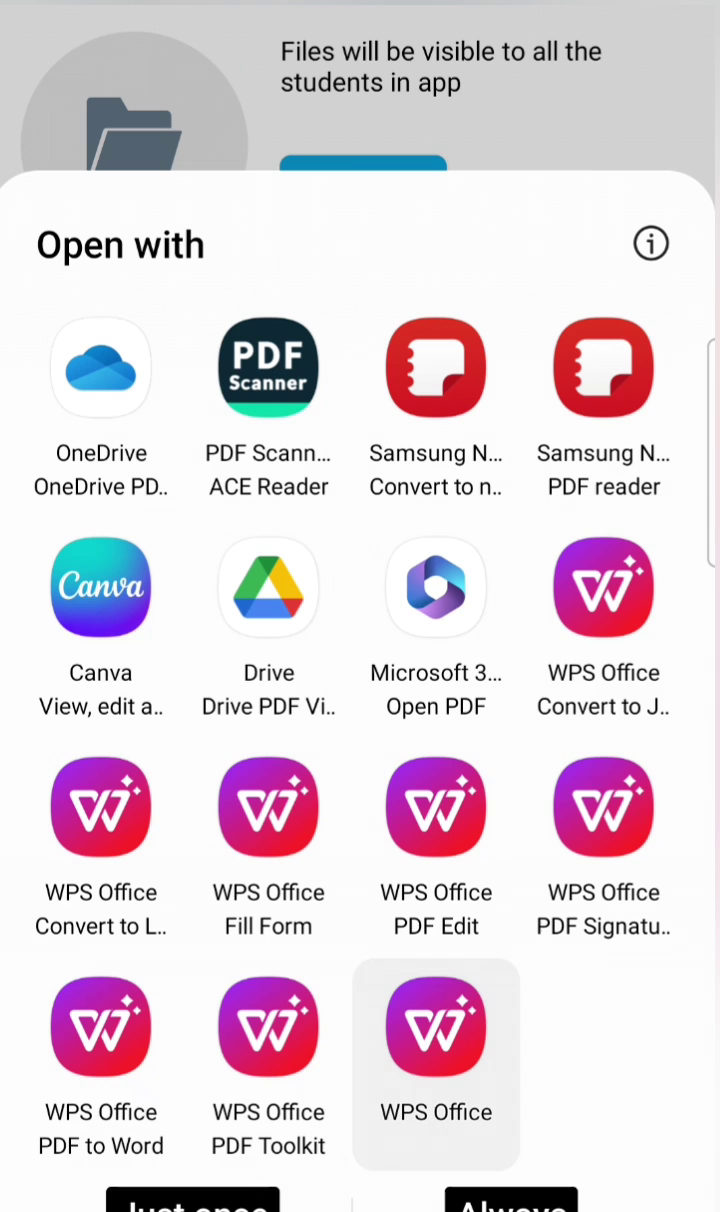
pyautogui.click(192, 1200)
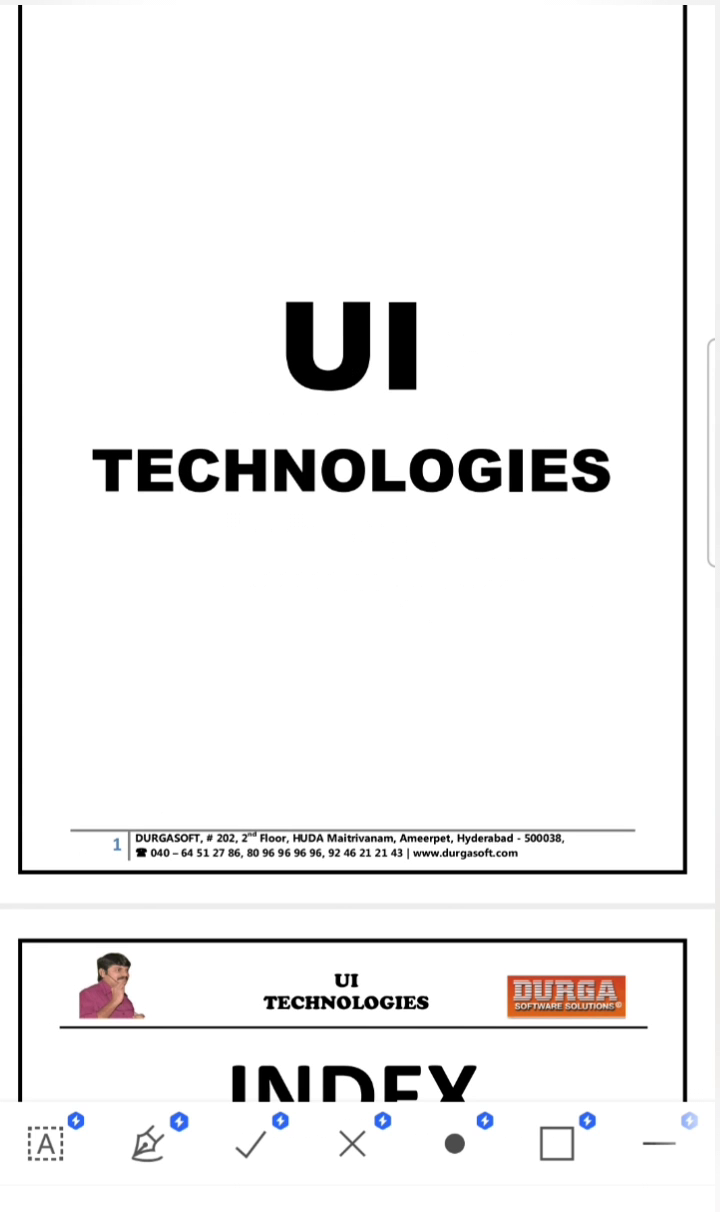
pyautogui.scroll(-10, 360, 600)
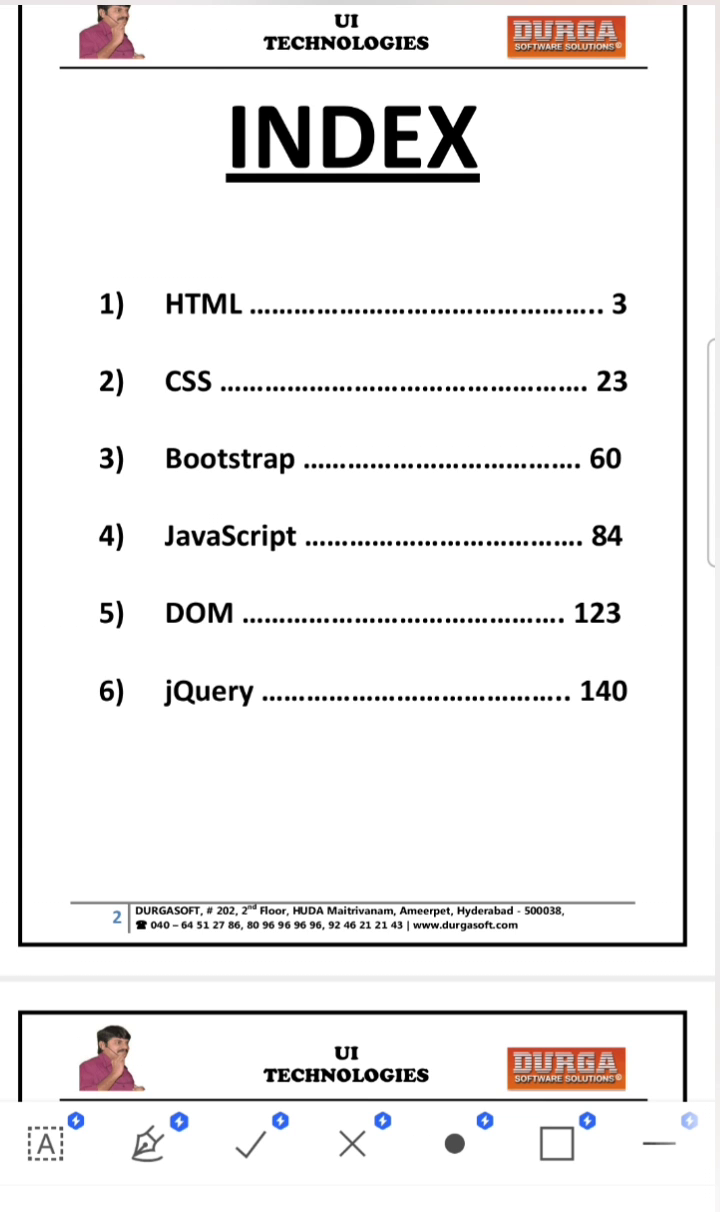
pyautogui.scroll(-5, 360, 600)
pyautogui.scroll(4, 567, 660)
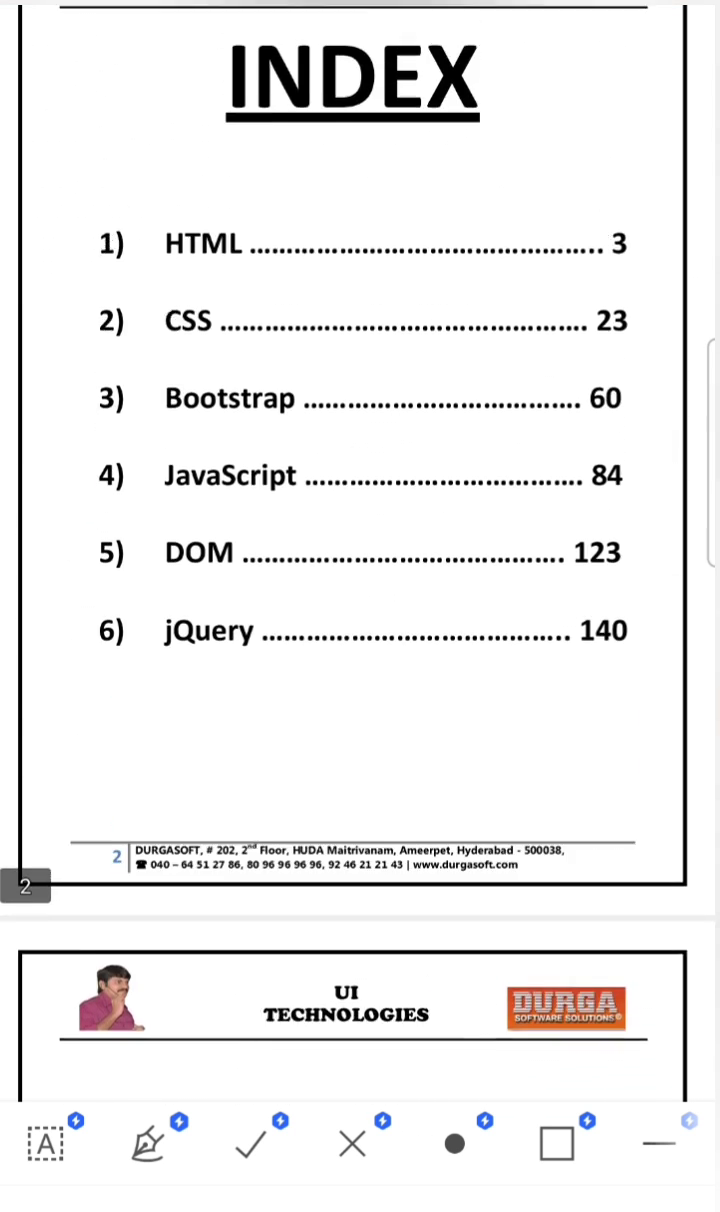
pyautogui.scroll(-3, 360, 600)
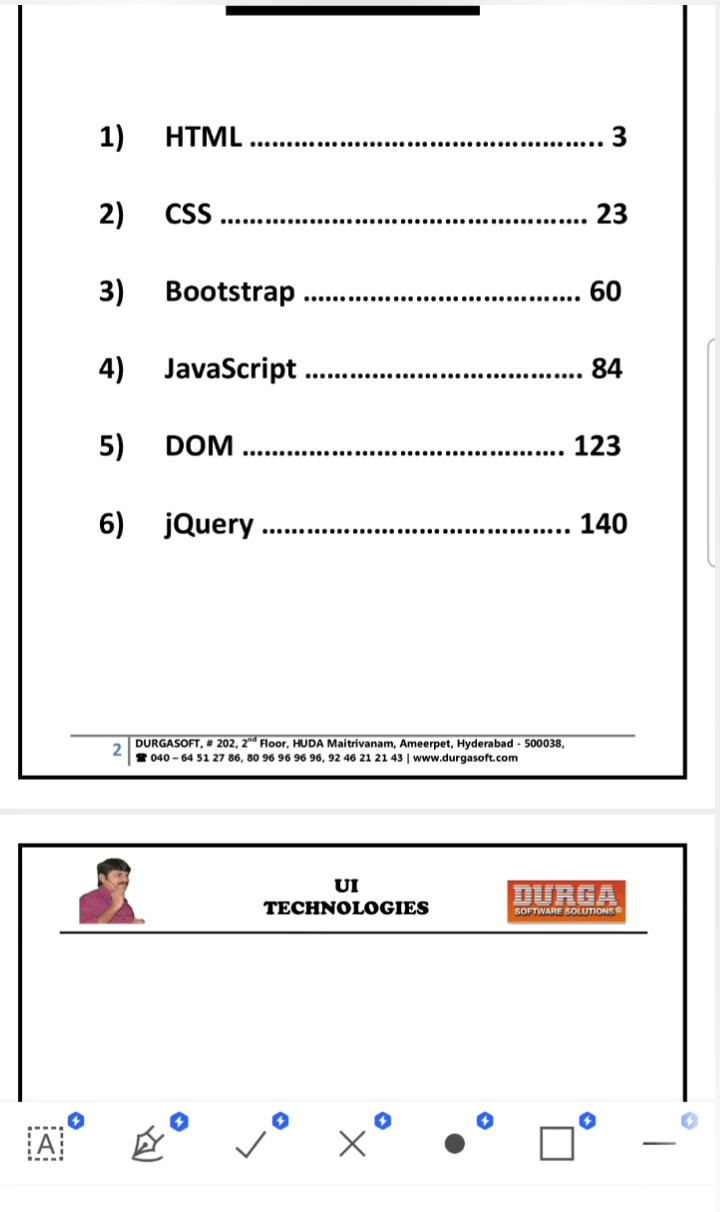
pyautogui.scroll(-5, 360, 600)
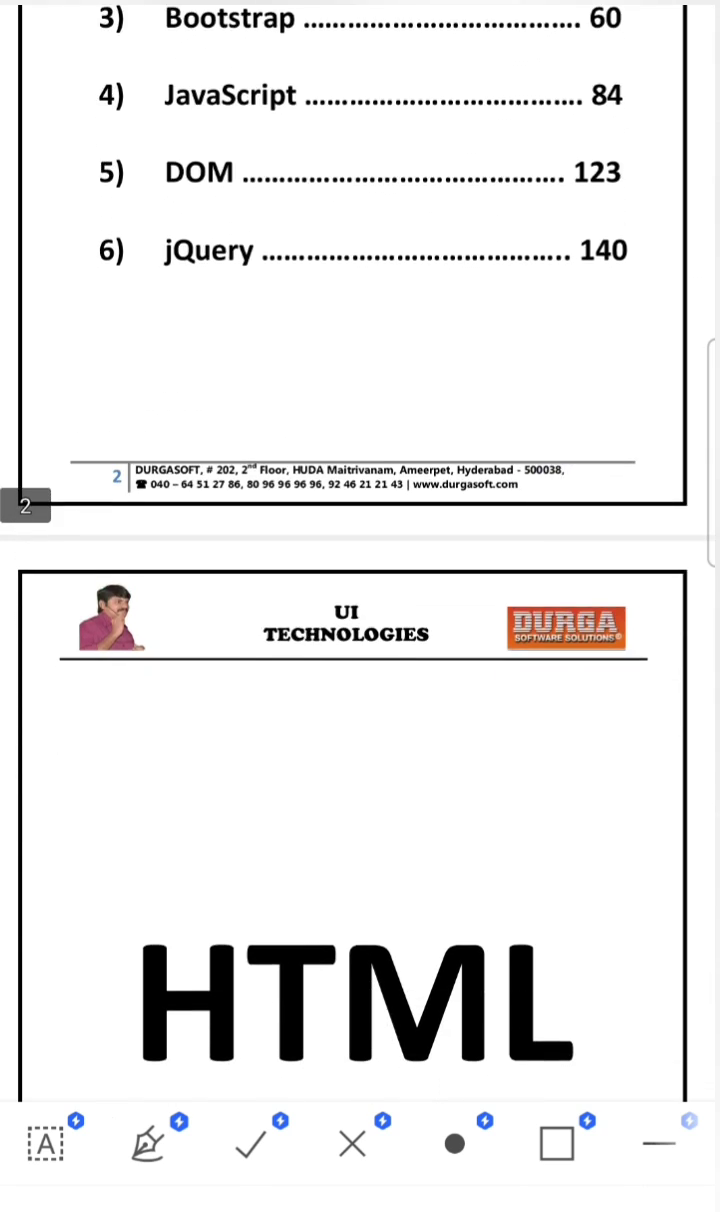
pyautogui.scroll(-8, 360, 600)
pyautogui.scroll(-6, 360, 600)
pyautogui.scroll(-5, 360, 600)
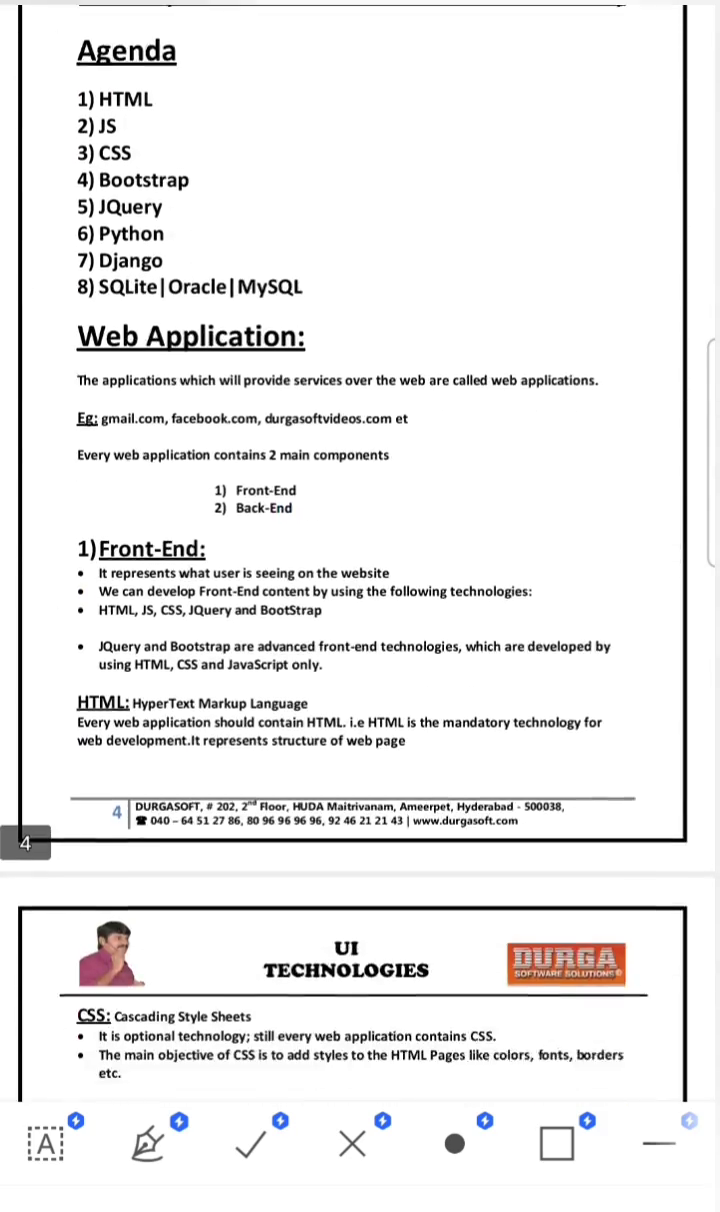
pyautogui.scroll(-1, 360, 600)
pyautogui.scroll(-6, 360, 600)
pyautogui.scroll(-5, 360, 600)
pyautogui.scroll(-6, 360, 600)
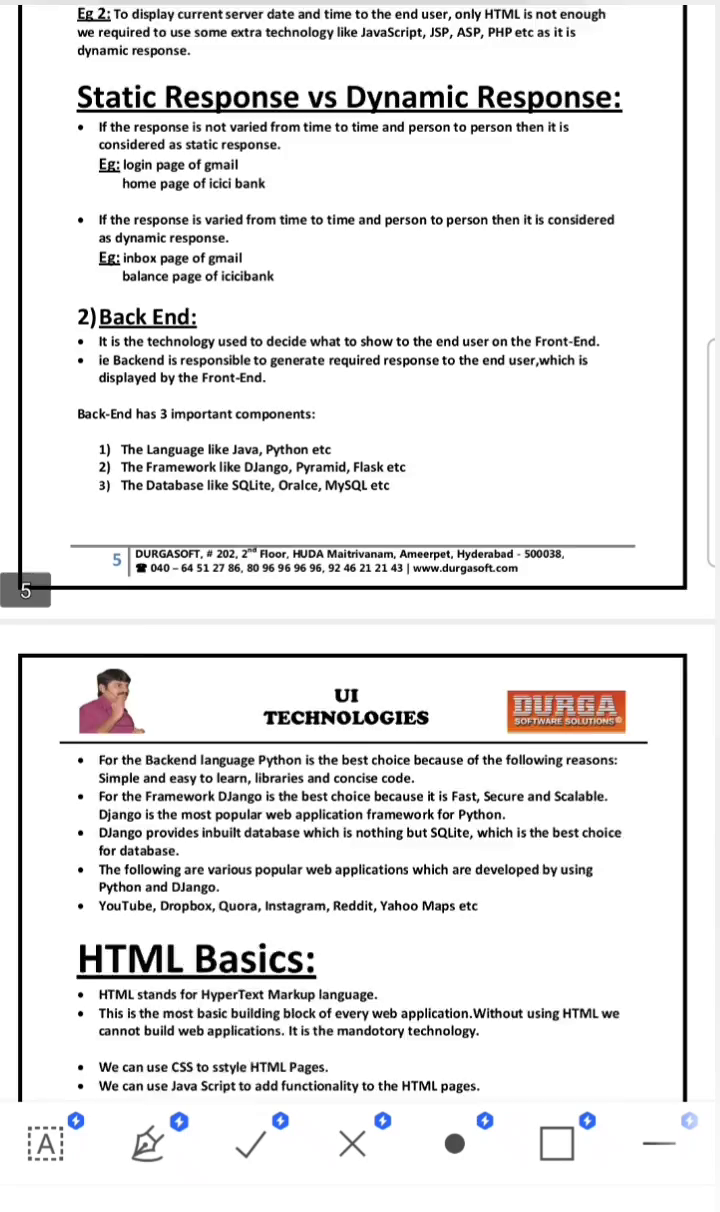
pyautogui.scroll(-5, 360, 600)
pyautogui.scroll(-5, 360, 600)
pyautogui.scroll(-5, 360, 600)
pyautogui.scroll(-1, 360, 600)
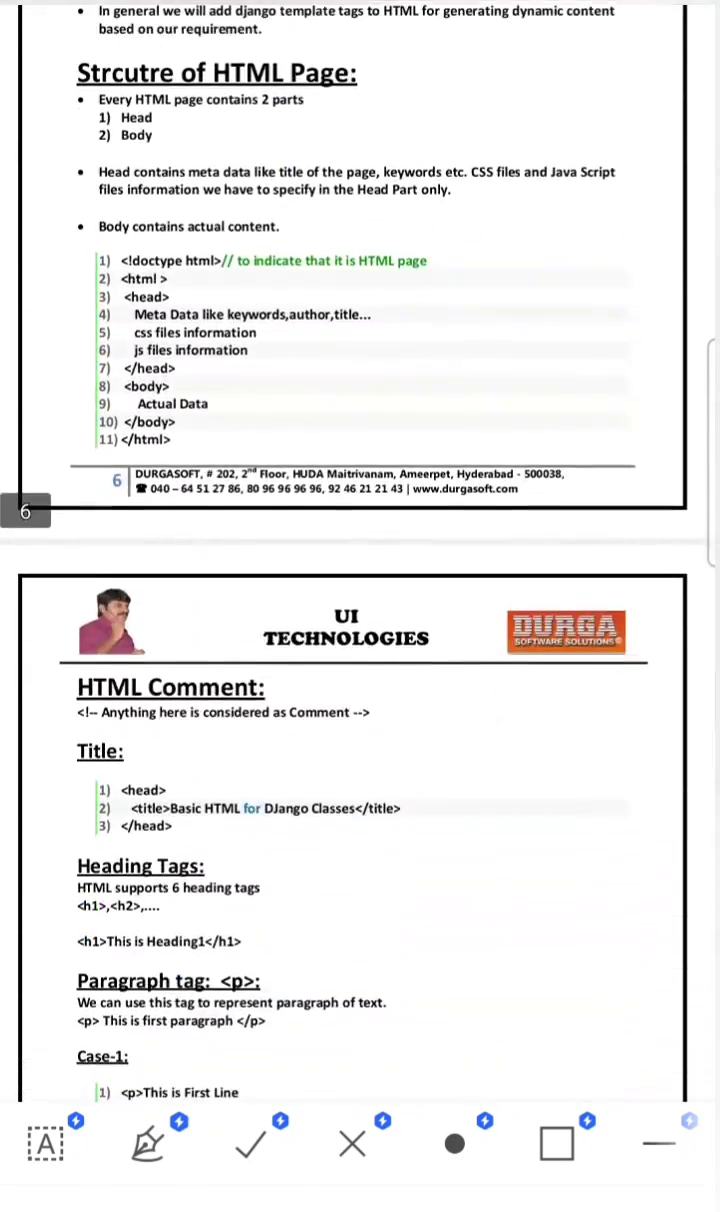
pyautogui.scroll(-6, 360, 600)
pyautogui.scroll(-6, 360, 600)
pyautogui.scroll(-6, 360, 600)
pyautogui.scroll(-6, 360, 600)
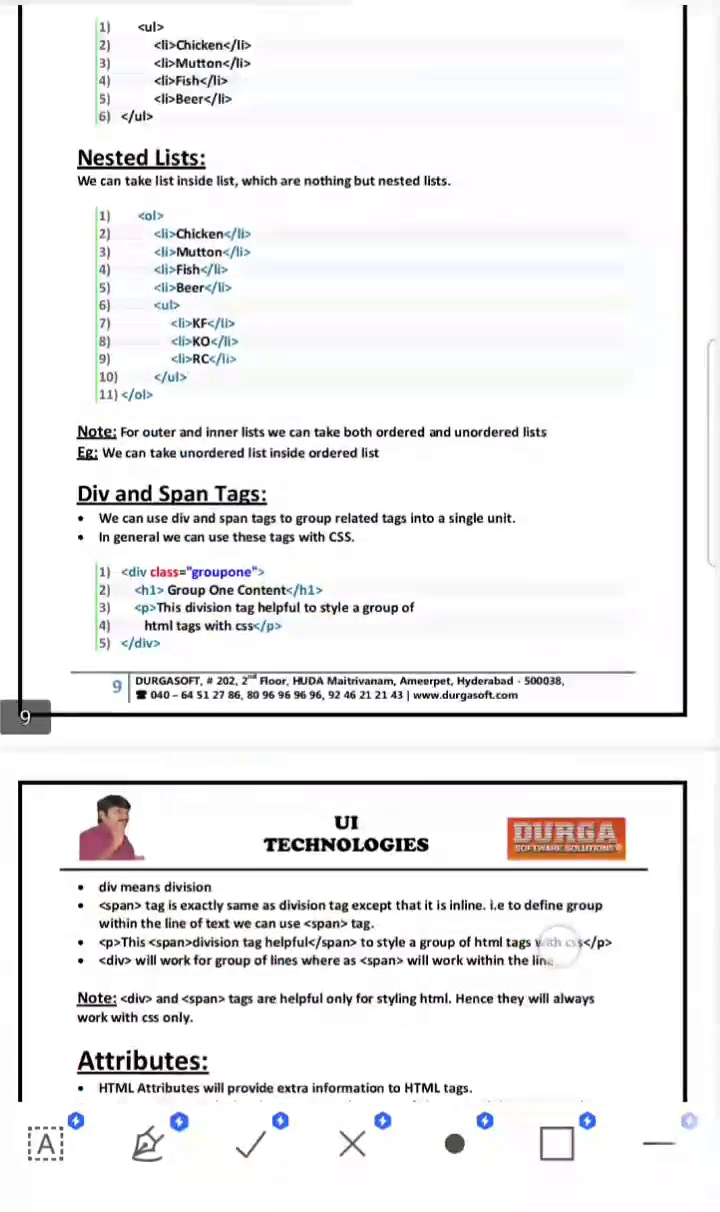
pyautogui.scroll(-3, 360, 600)
pyautogui.scroll(-1, 360, 600)
pyautogui.scroll(8, 360, 600)
pyautogui.scroll(8, 360, 600)
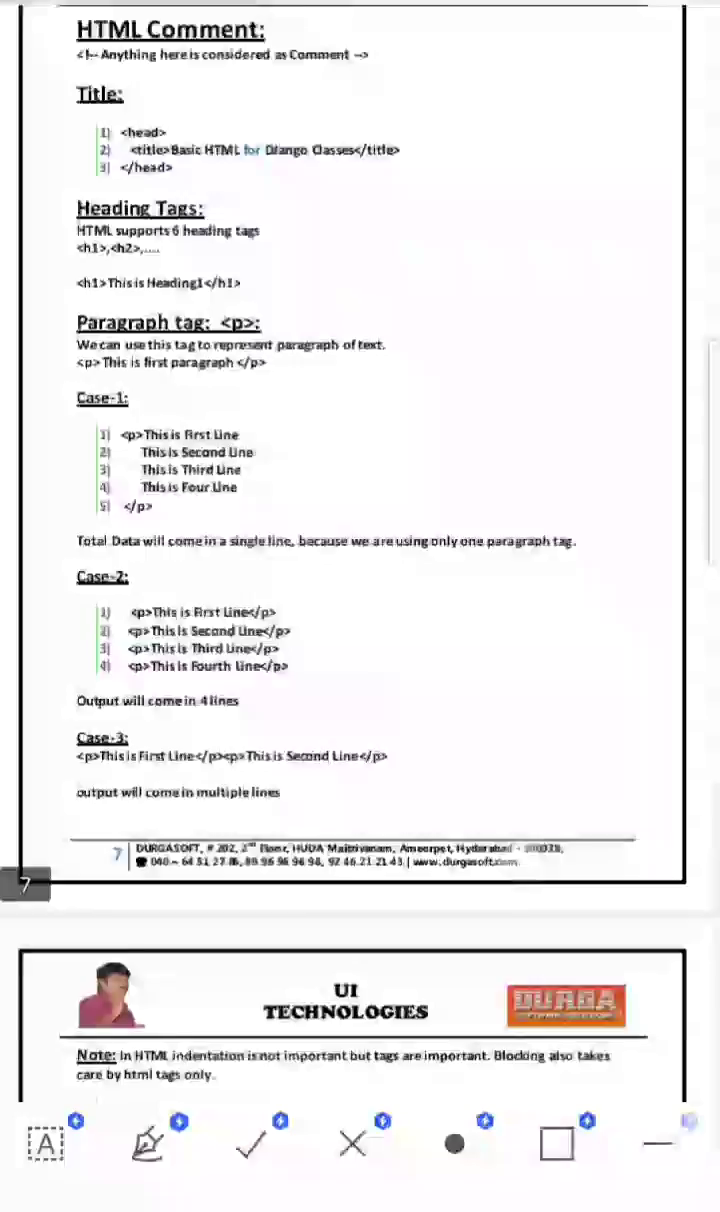
pyautogui.scroll(6, 360, 600)
pyautogui.scroll(6, 360, 600)
pyautogui.scroll(8, 360, 600)
pyautogui.scroll(6, 360, 600)
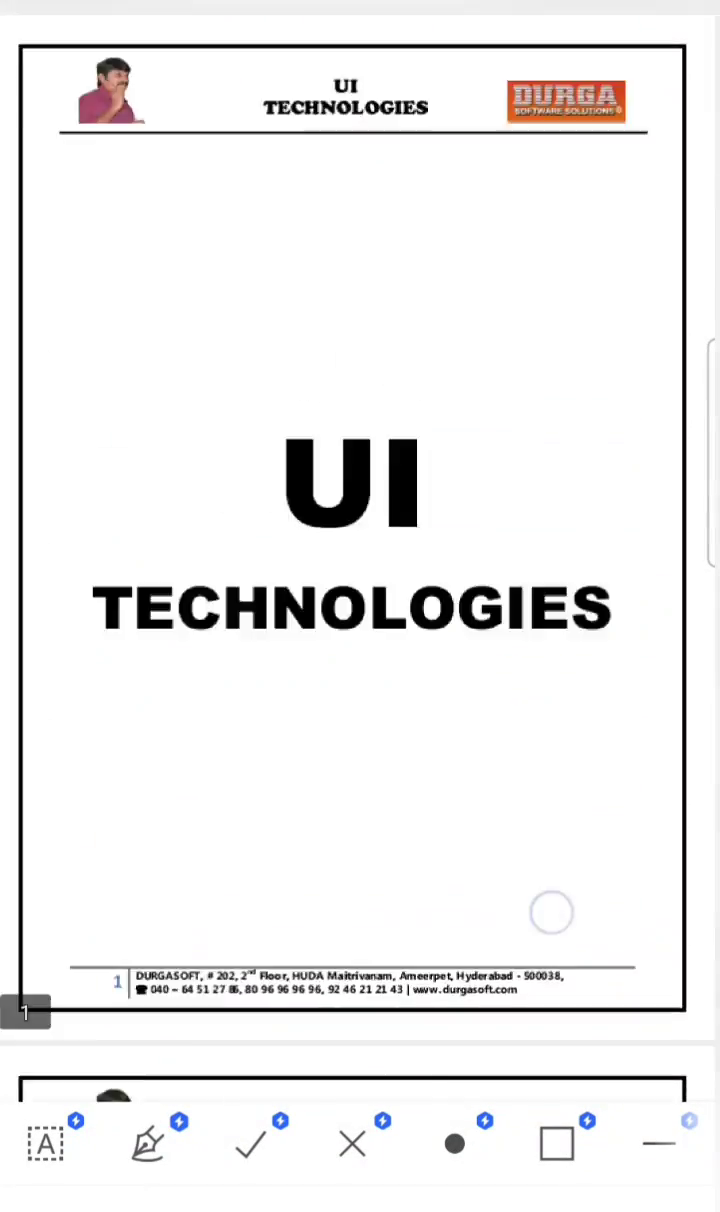
pyautogui.scroll(-2, 360, 600)
pyautogui.scroll(1, 540, 783)
pyautogui.scroll(-5, 540, 783)
pyautogui.scroll(-4, 540, 783)
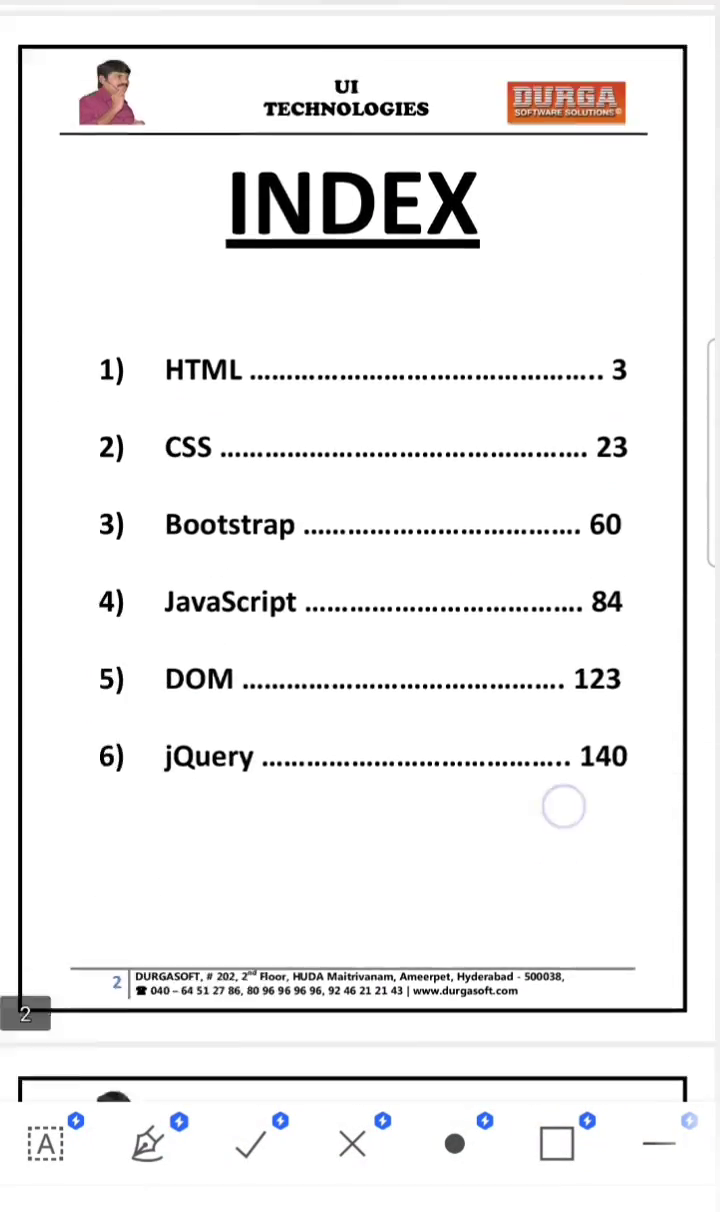
pyautogui.scroll(-2, 540, 783)
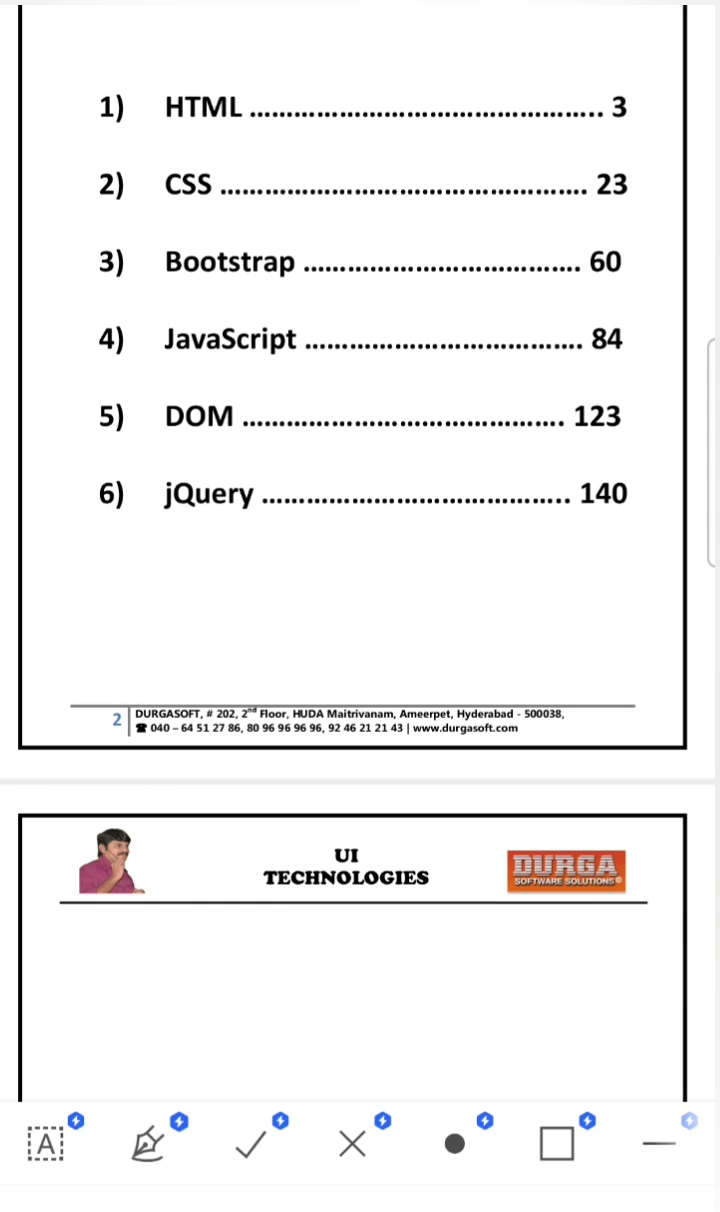
pyautogui.scroll(3, 500, 775)
pyautogui.scroll(1, 500, 775)
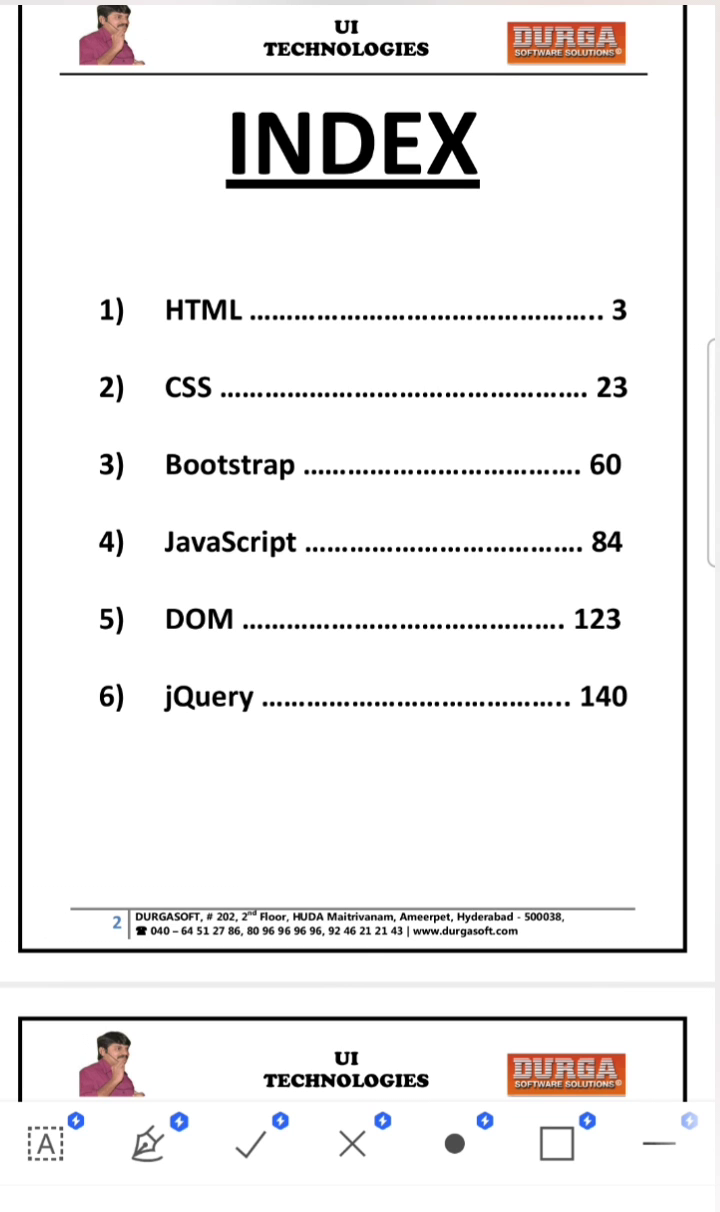
pyautogui.scroll(-3, 360, 600)
pyautogui.scroll(-2, 360, 600)
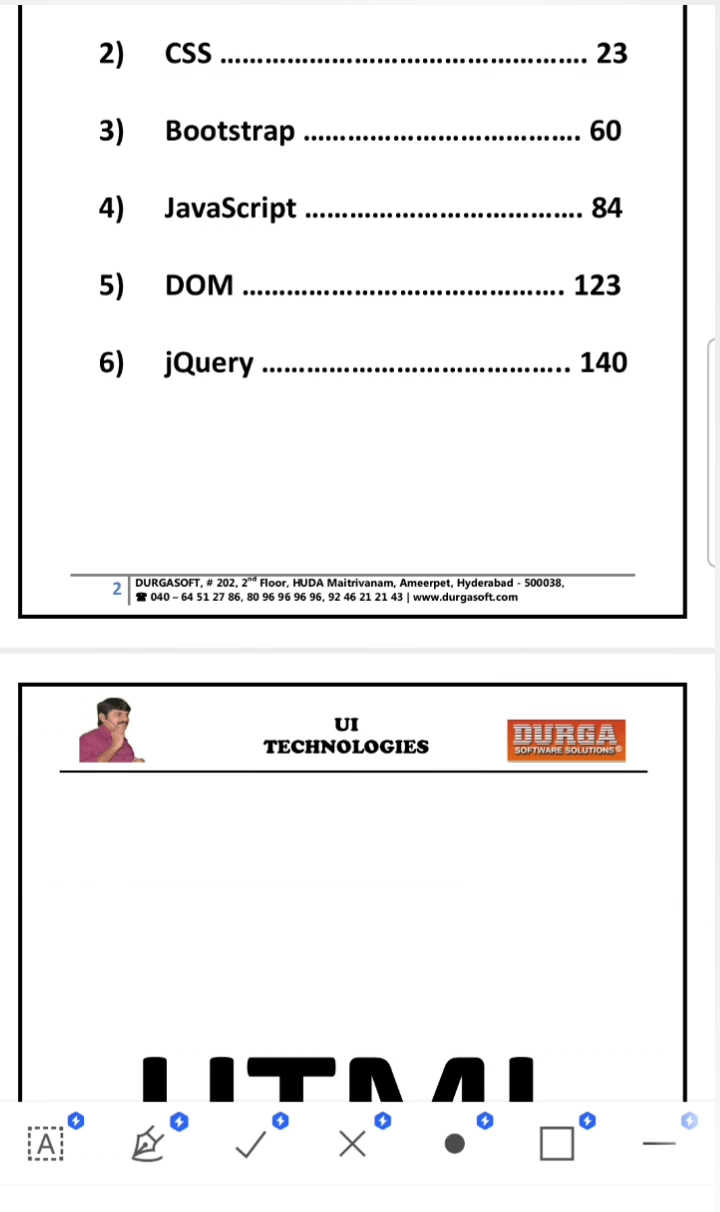
pyautogui.scroll(5, 360, 600)
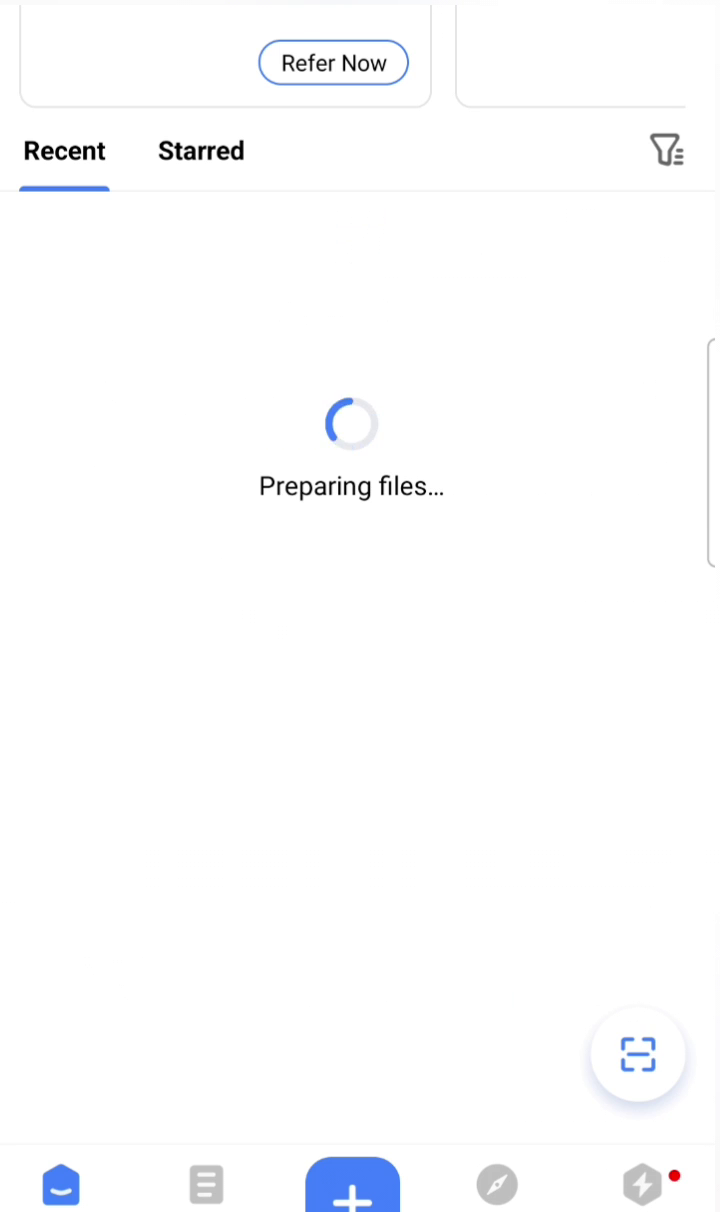
# - Switch from WPS Office to the learning app via Recents and return to its 26-folder list
pyautogui.press('super')
pyautogui.click(472, 695)
pyautogui.press('super')
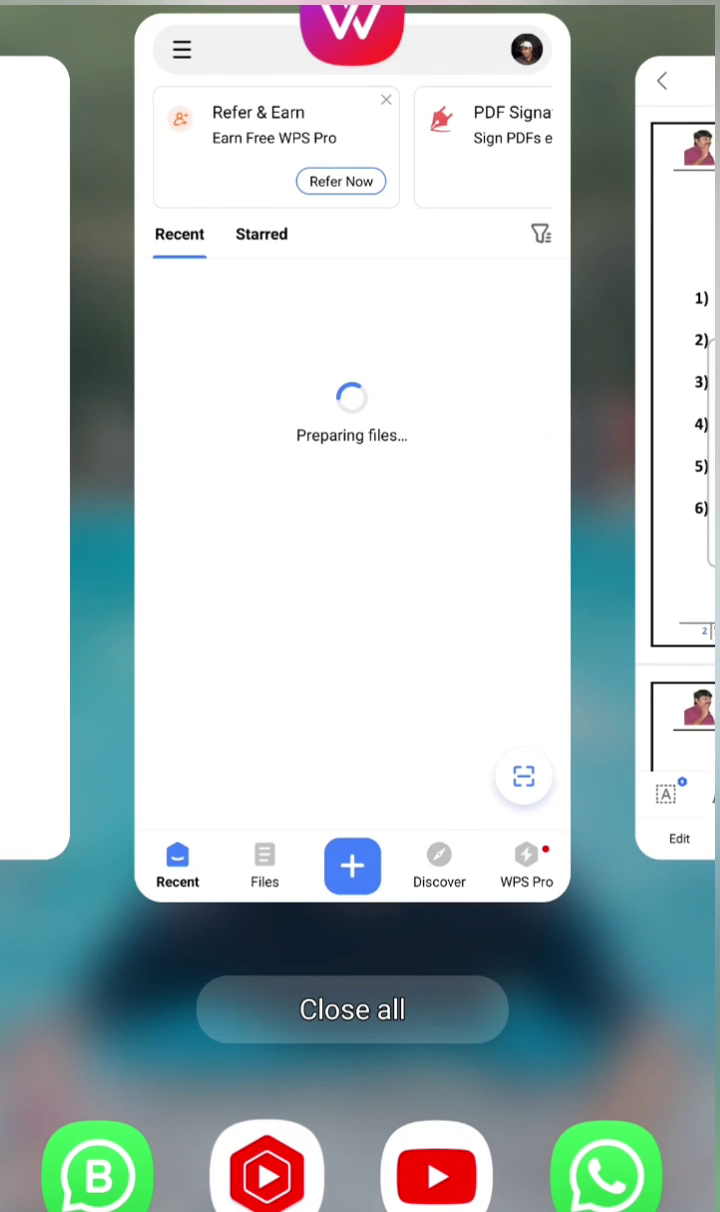
pyautogui.moveTo(400, 630); pyautogui.dragTo(622, 640)
pyautogui.click(360, 628)
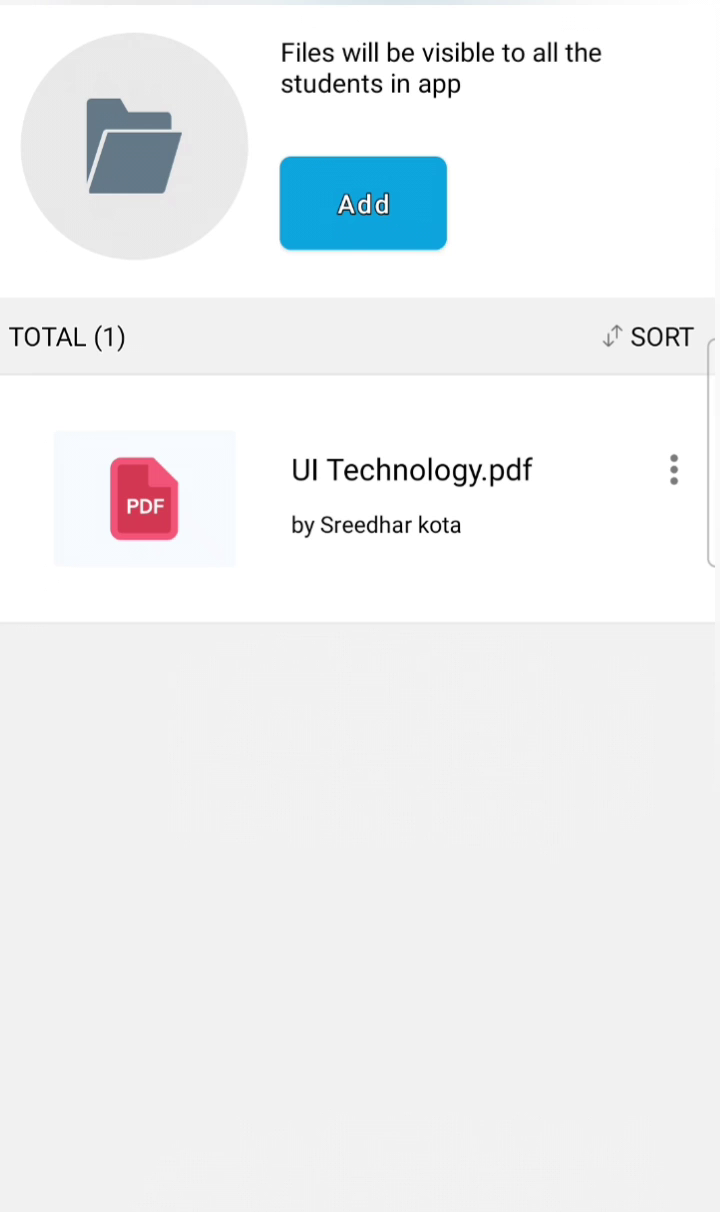
pyautogui.press('Escape')
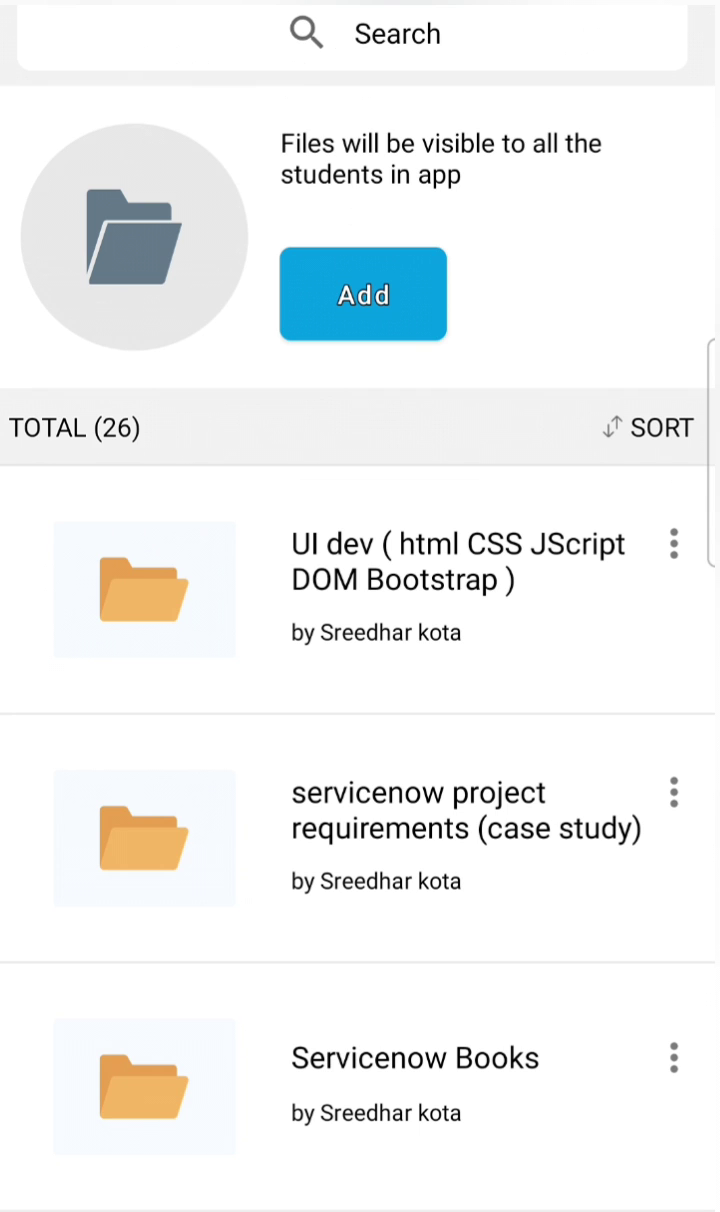